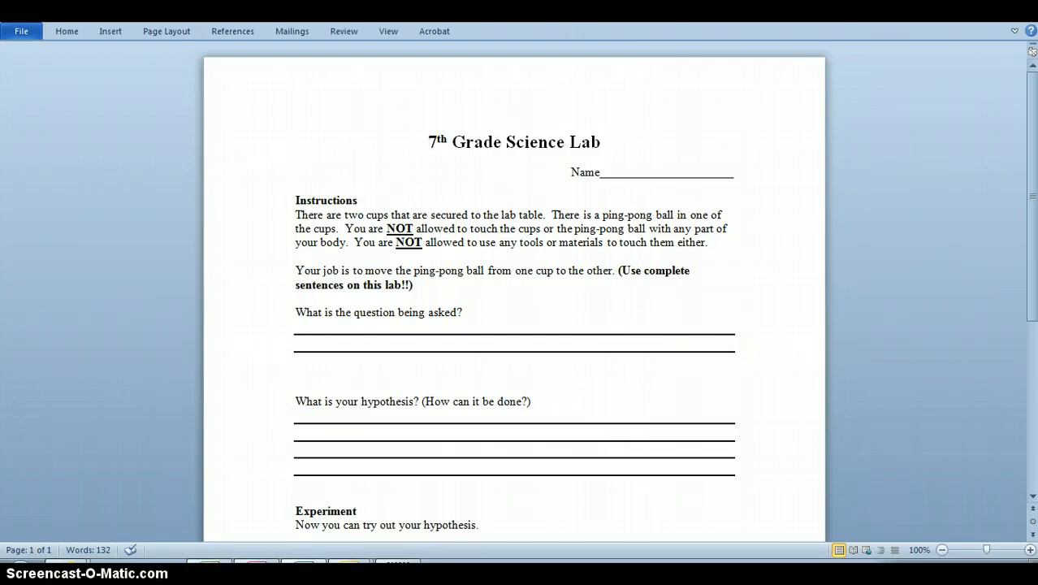
Save the Word document as an Adobe PDF named 7th Grade Science Lab on the Desktop, replacing the existing file
click(20, 30)
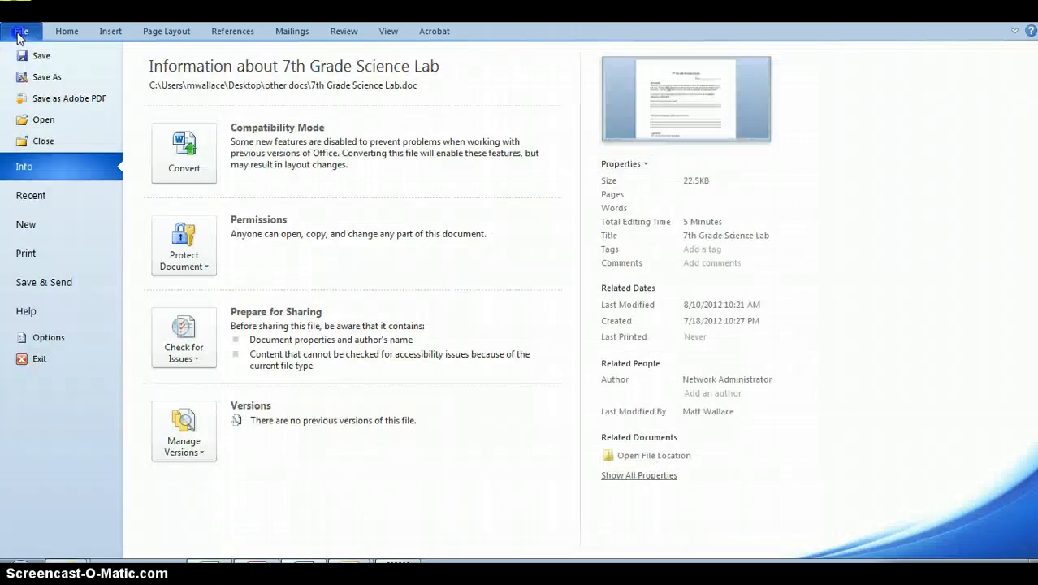
click(43, 100)
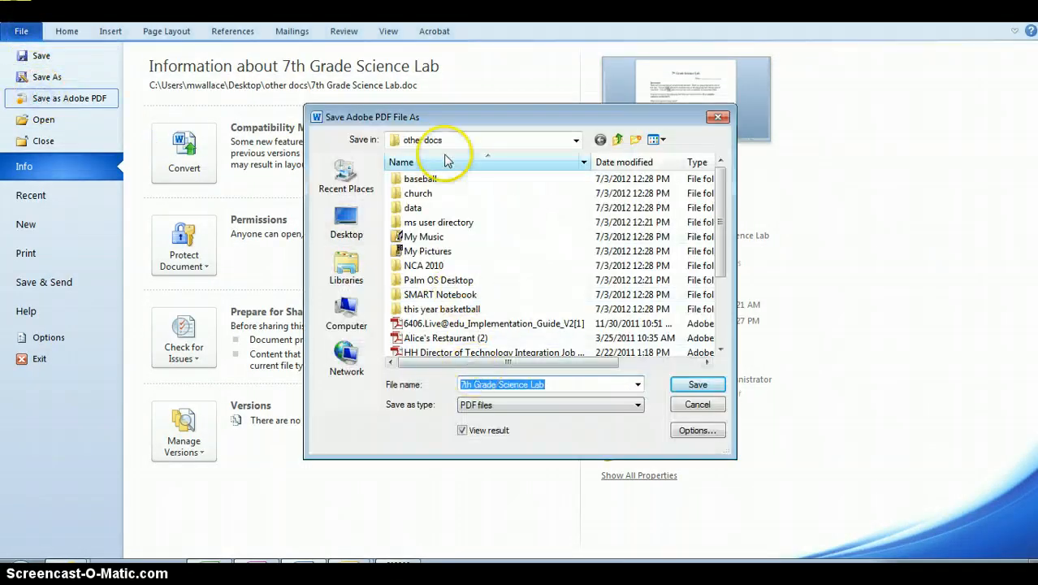
click(440, 139)
click(443, 168)
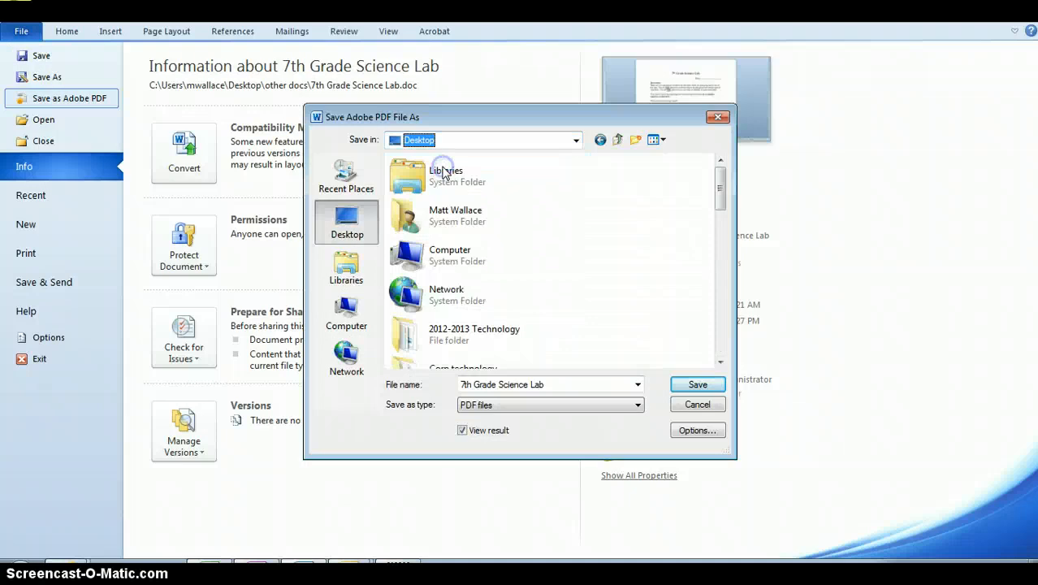
click(689, 385)
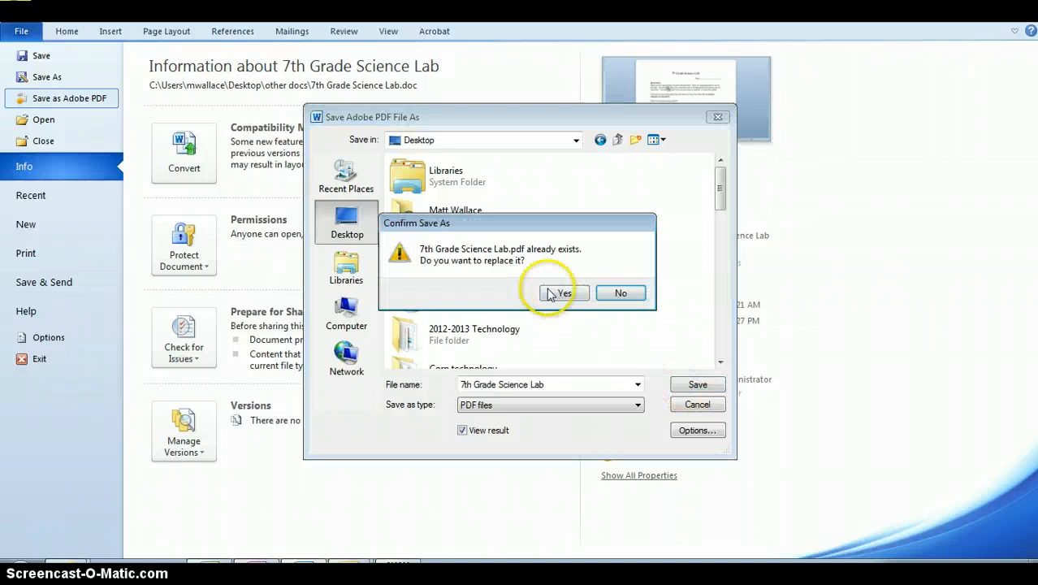
click(552, 294)
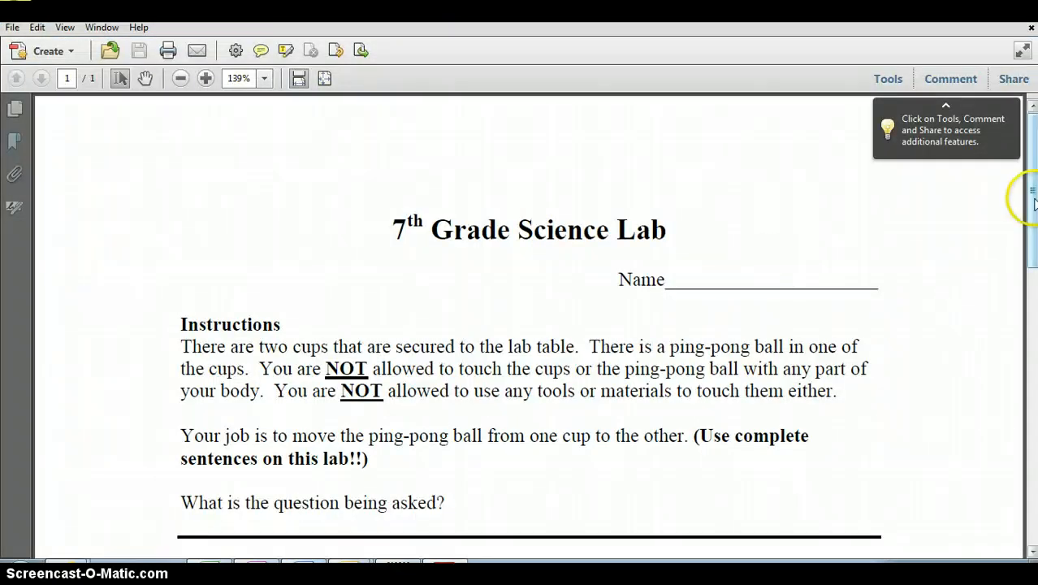
Look through the new PDF page and check whether the Name line accepts text
mouse_move(1032, 197)
mouse_down()
mouse_move(1032, 410)
mouse_move(1032, 198)
mouse_up()
click(725, 282)
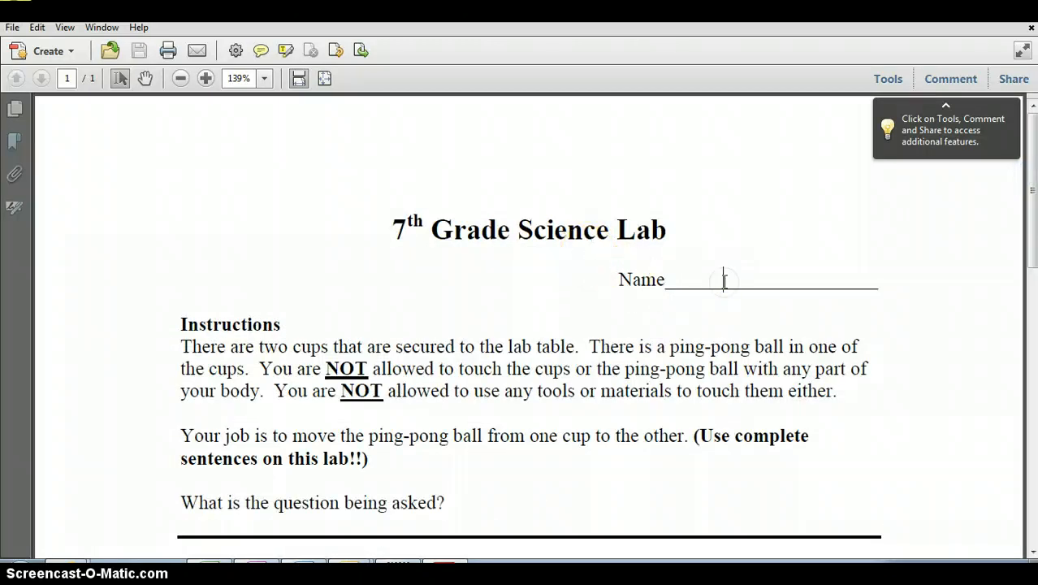
scroll(726, 284, down, 5)
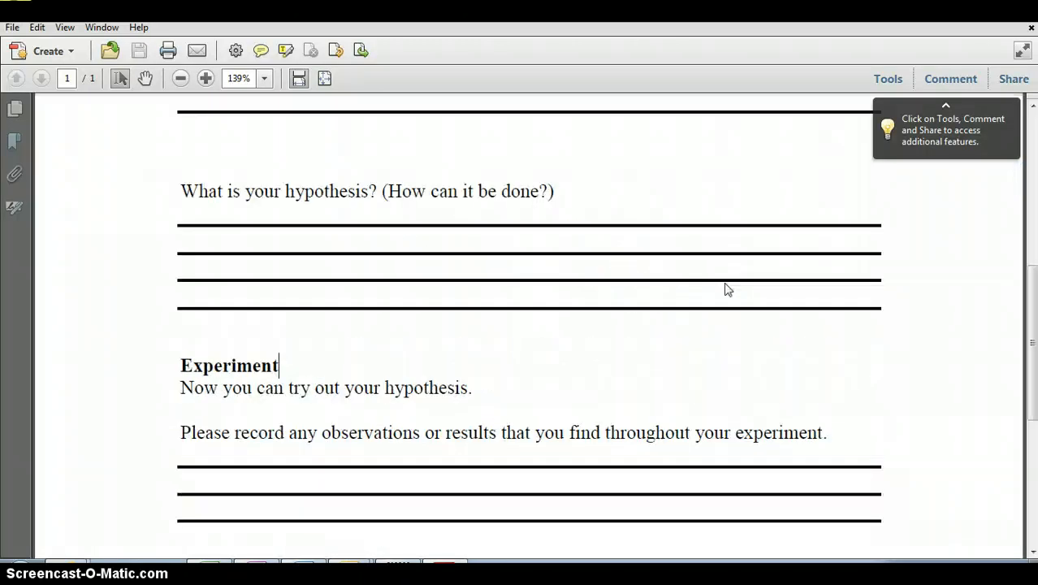
drag(1033, 327, 1028, 161)
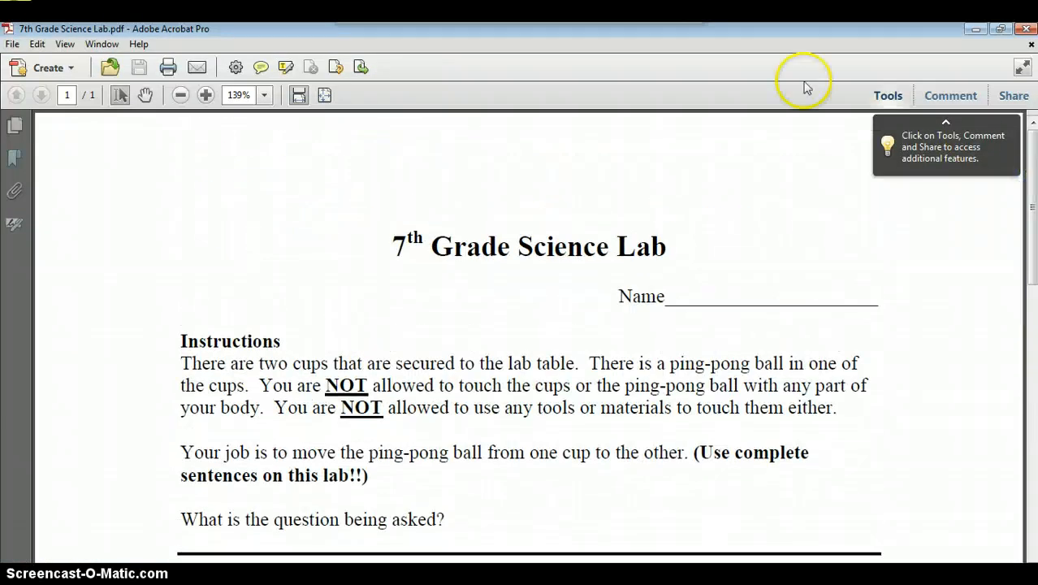
click(628, 194)
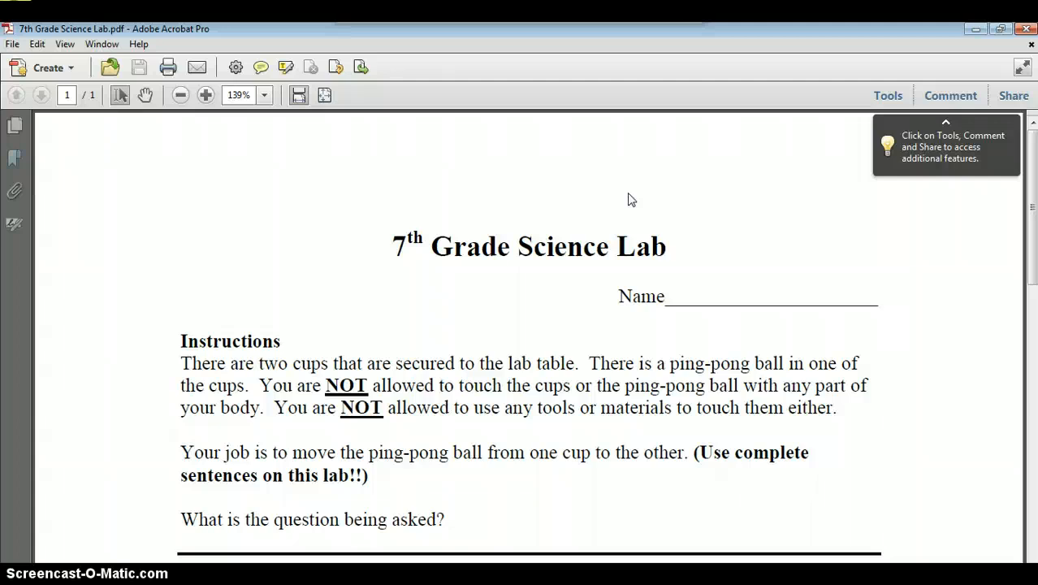
Create a PDF form from the current document with automatically detected fields, and dismiss the form editing notice
click(38, 70)
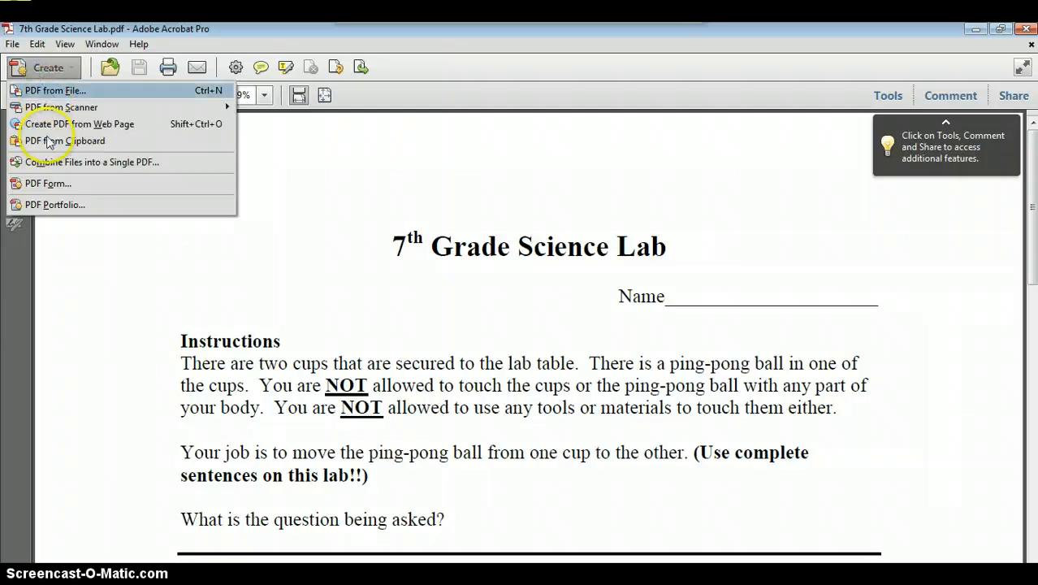
click(49, 184)
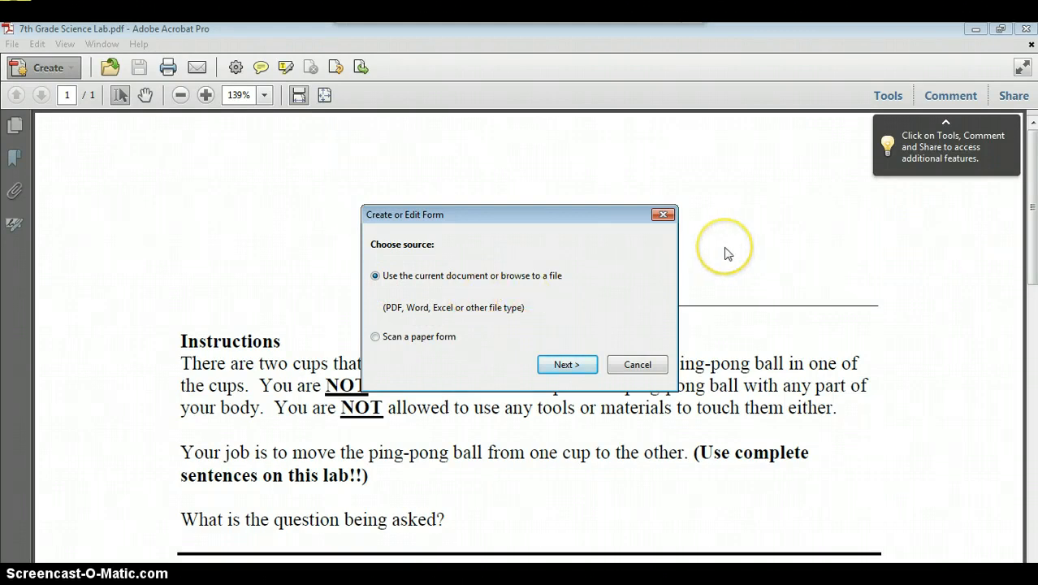
click(565, 364)
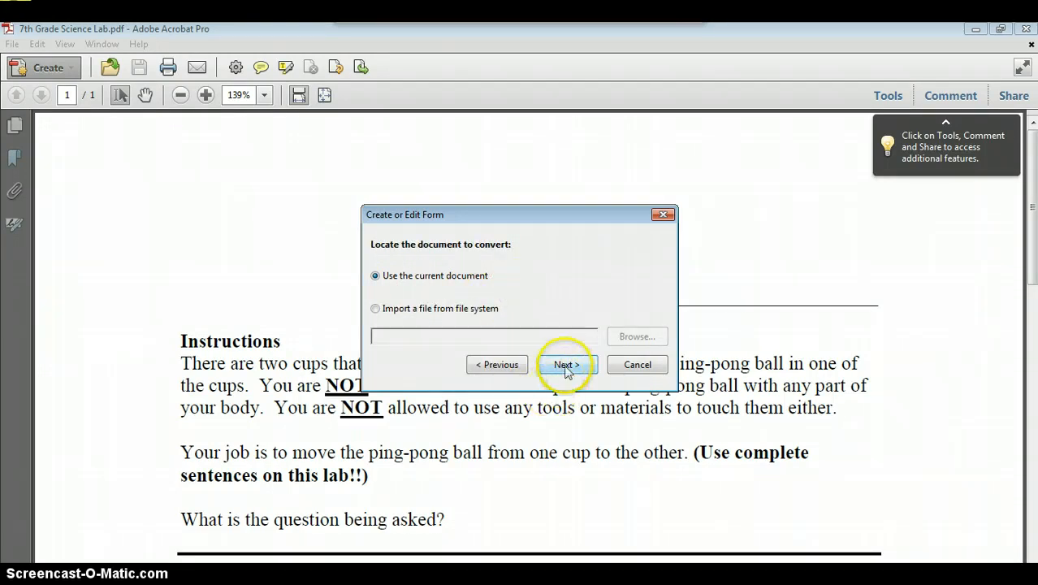
click(565, 365)
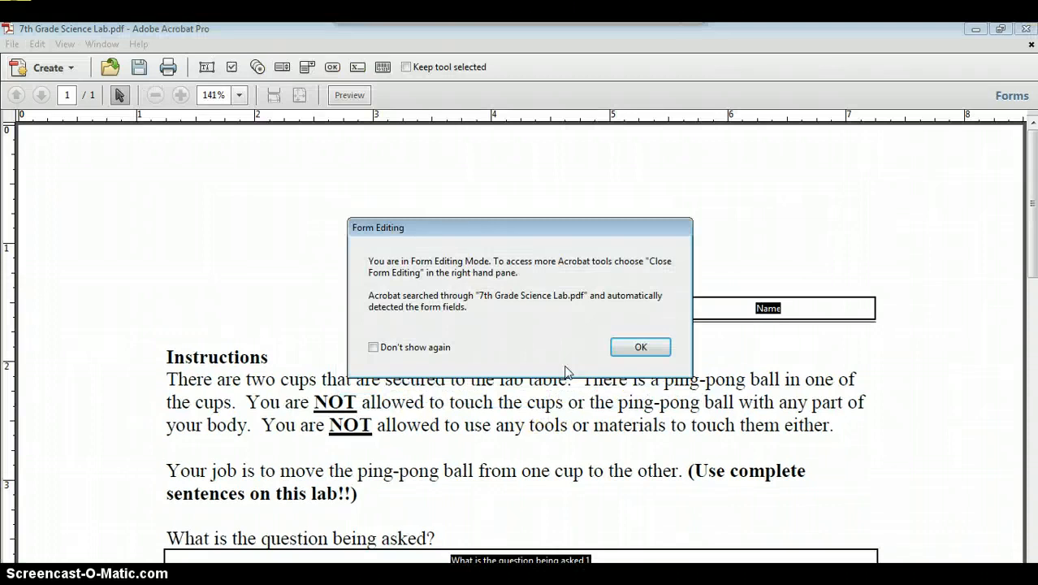
click(636, 347)
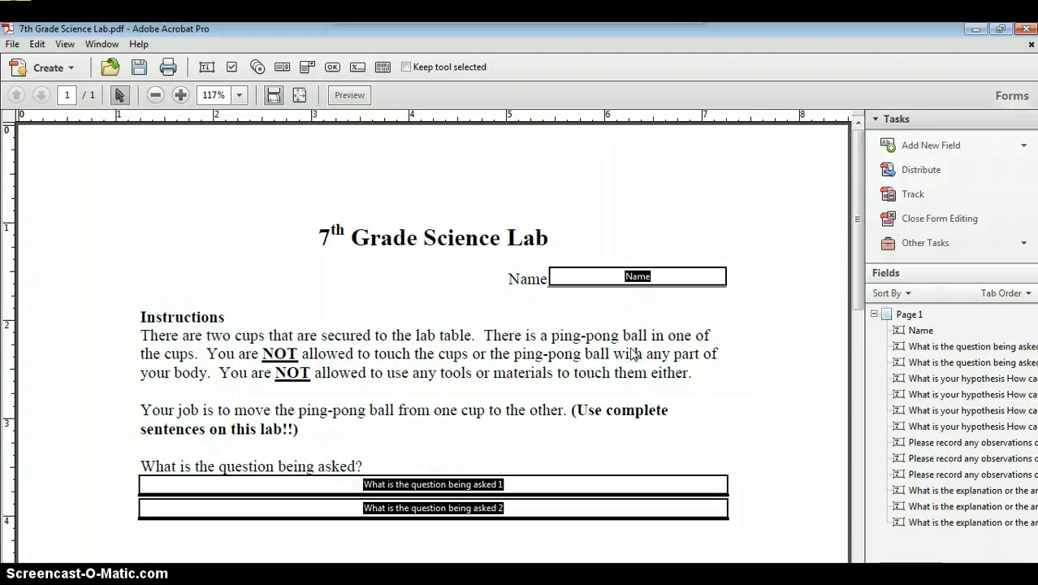
Add one check box field after YES and another after NO in the hypothesis question under Conclusion
drag(857, 213, 861, 429)
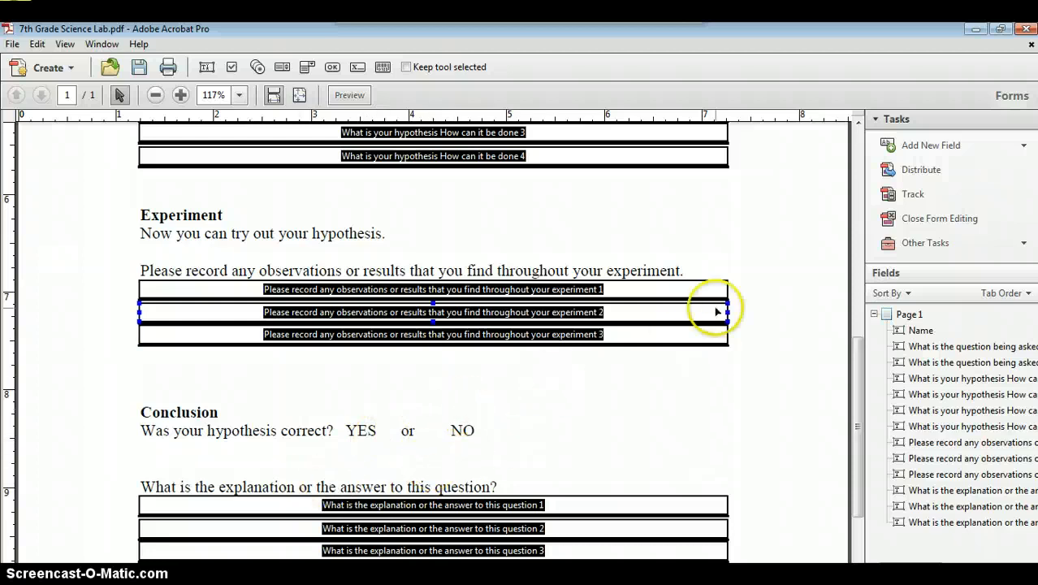
click(910, 144)
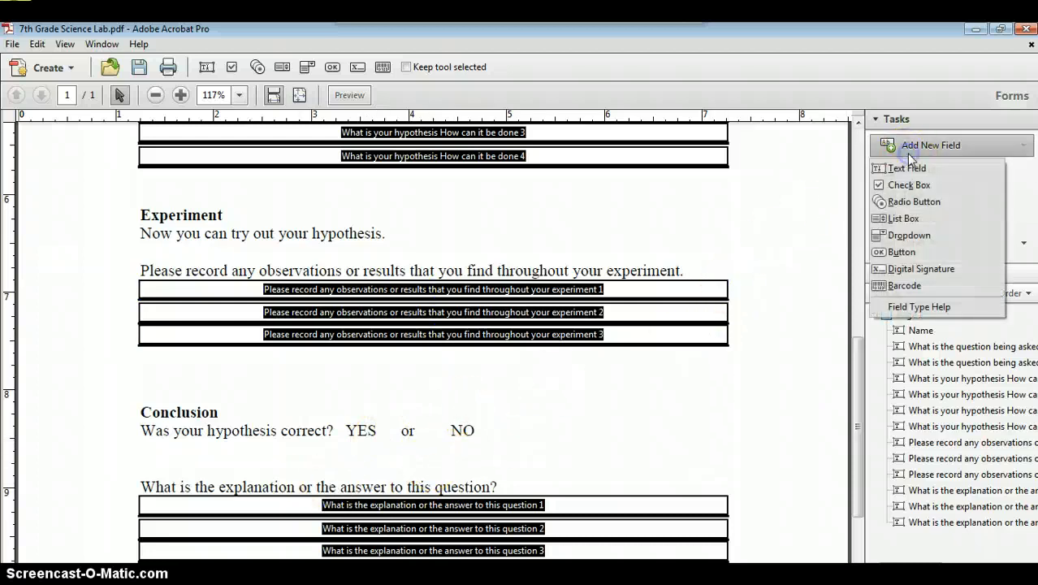
click(907, 182)
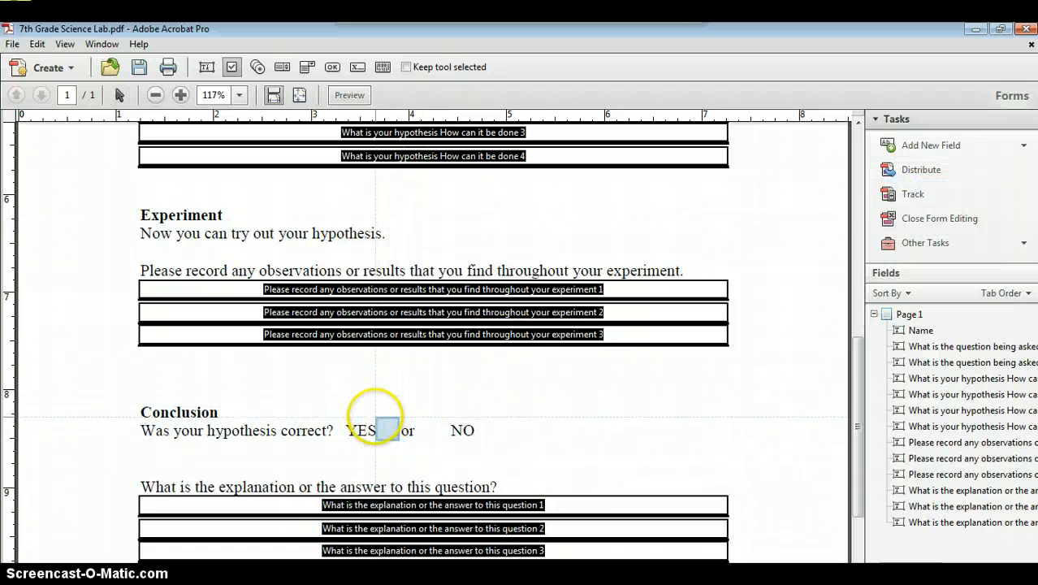
click(374, 418)
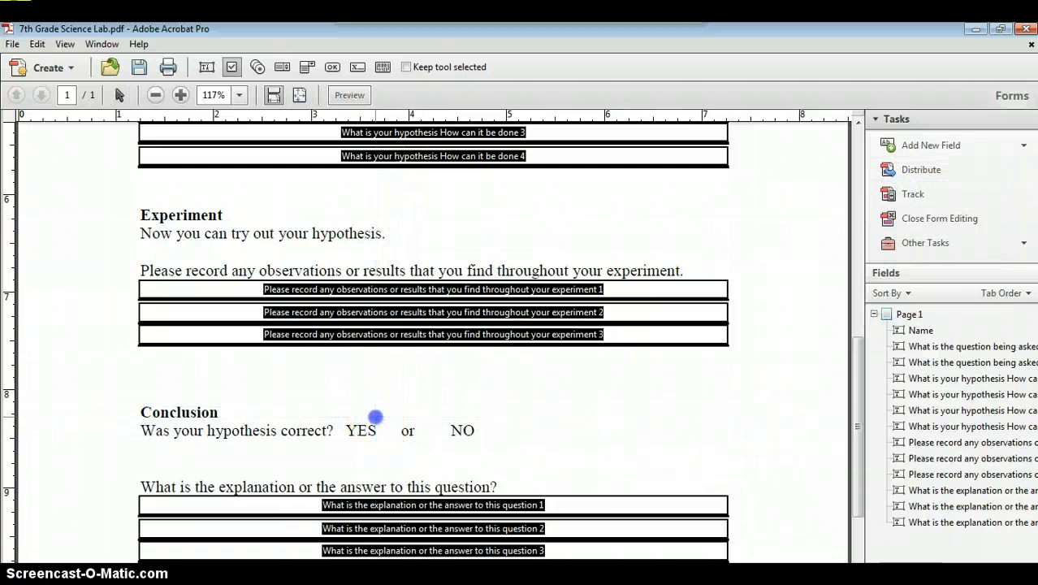
click(935, 144)
click(934, 186)
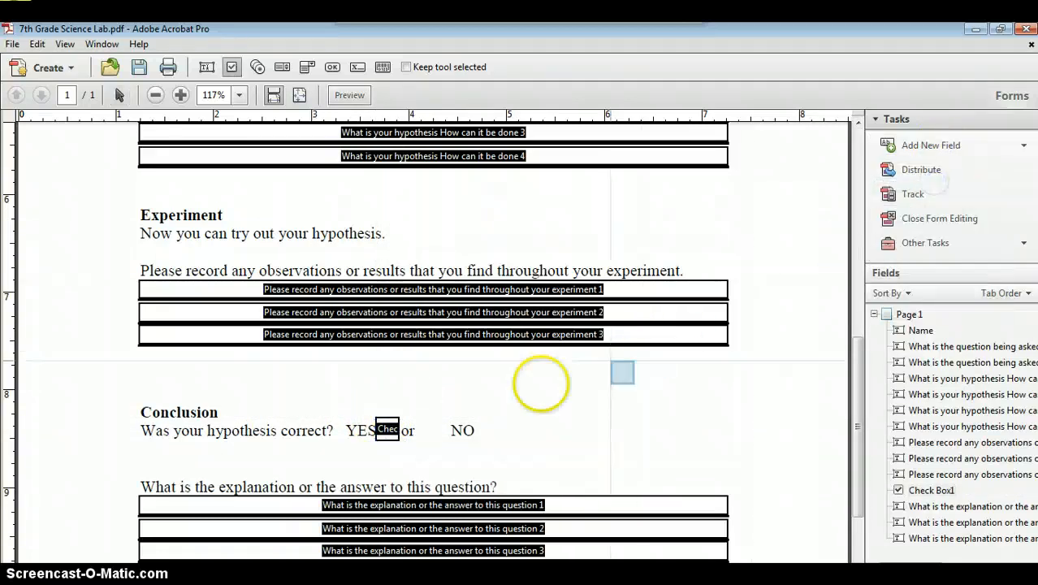
click(478, 420)
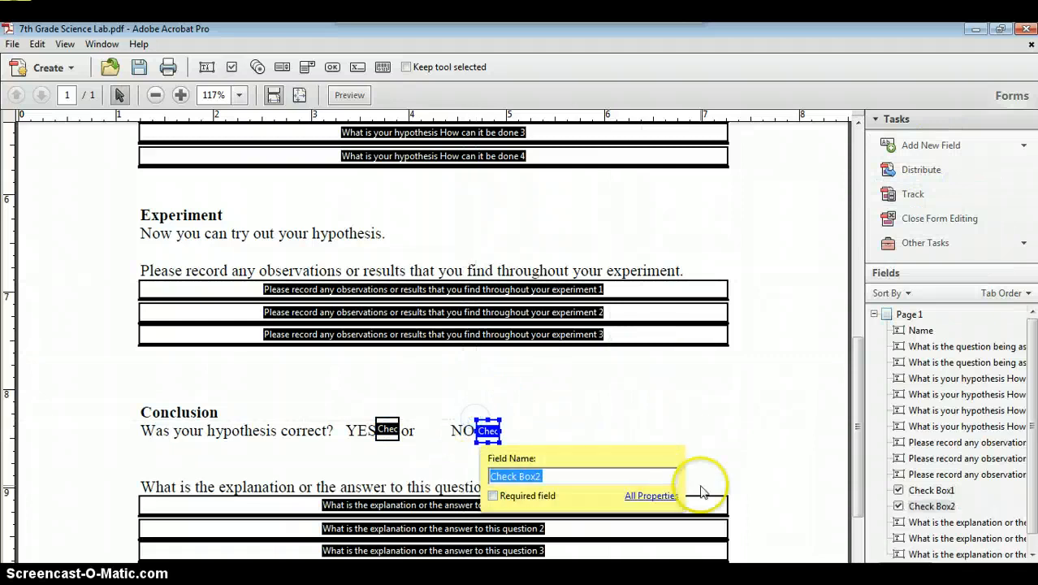
Add a text field about 2.8 in wide and 1.5 in tall in the page's upper-left corner, beside the title
drag(853, 368, 865, 159)
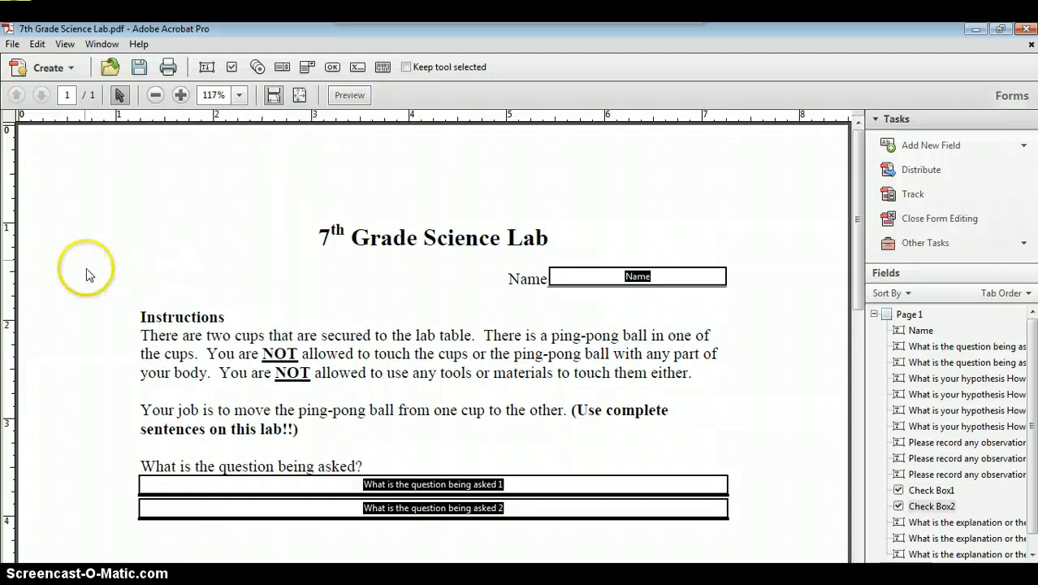
click(887, 144)
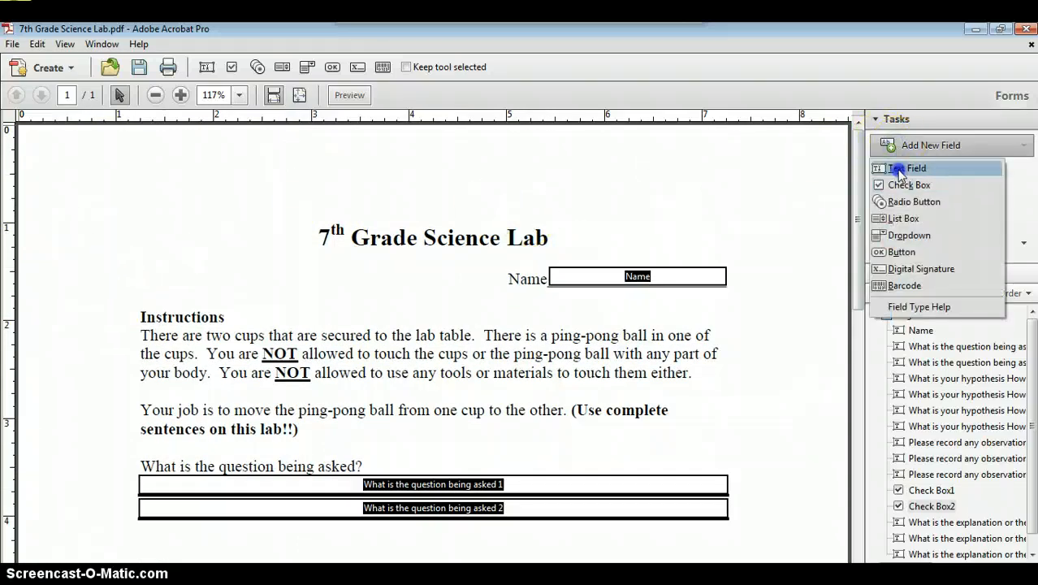
click(899, 169)
click(29, 139)
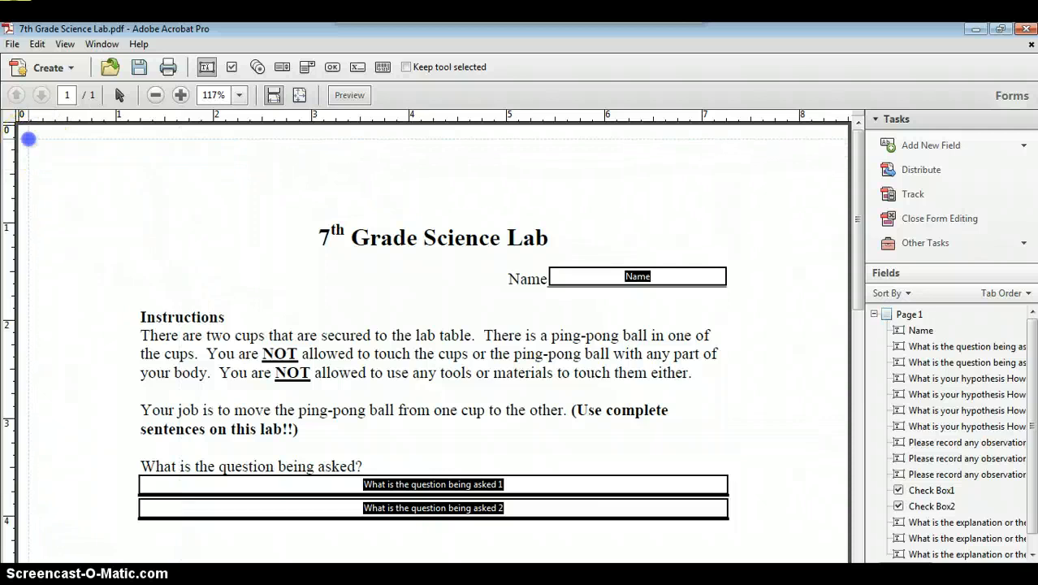
drag(230, 168, 302, 285)
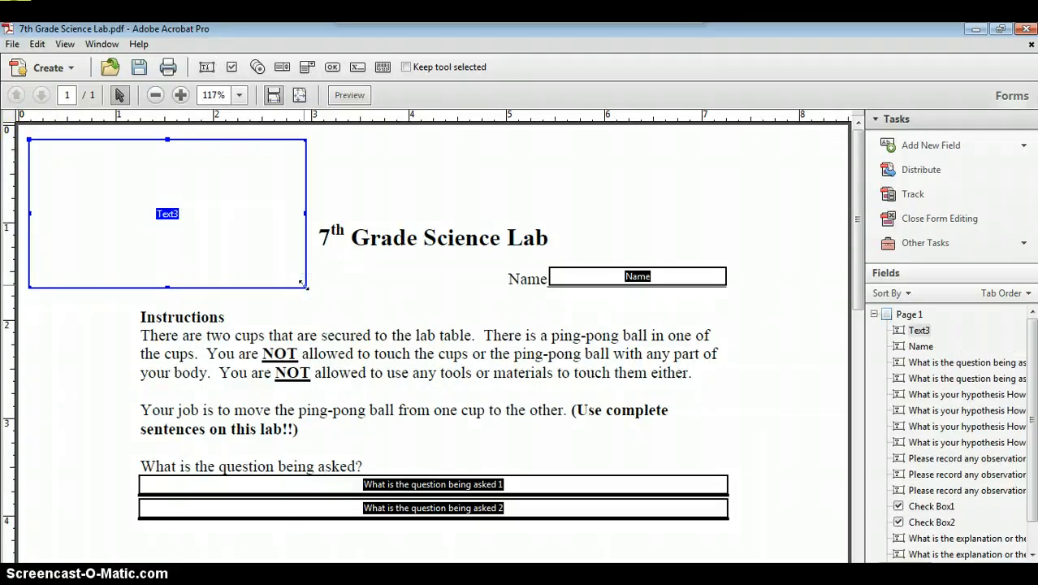
click(899, 148)
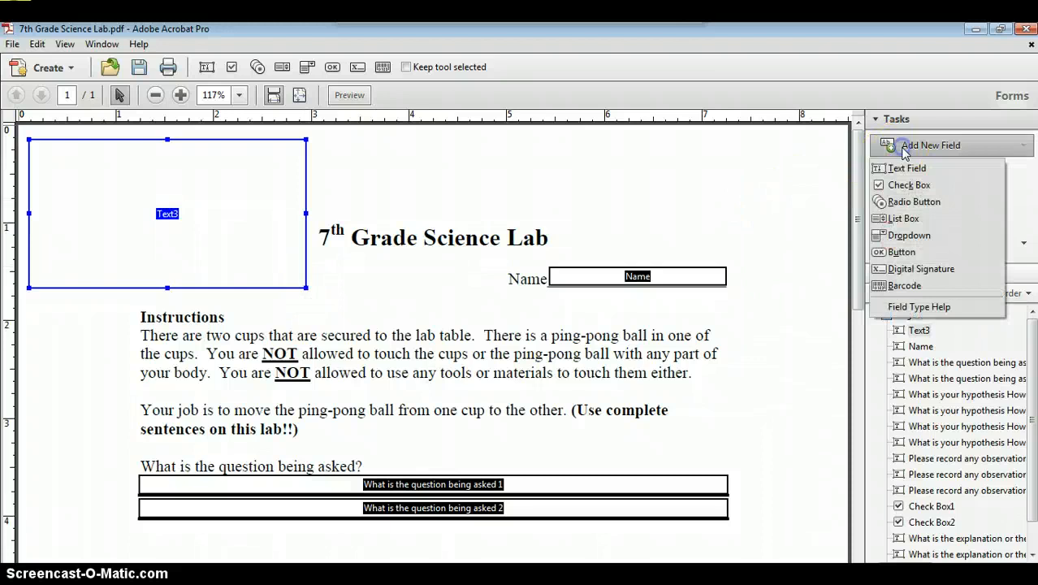
click(909, 205)
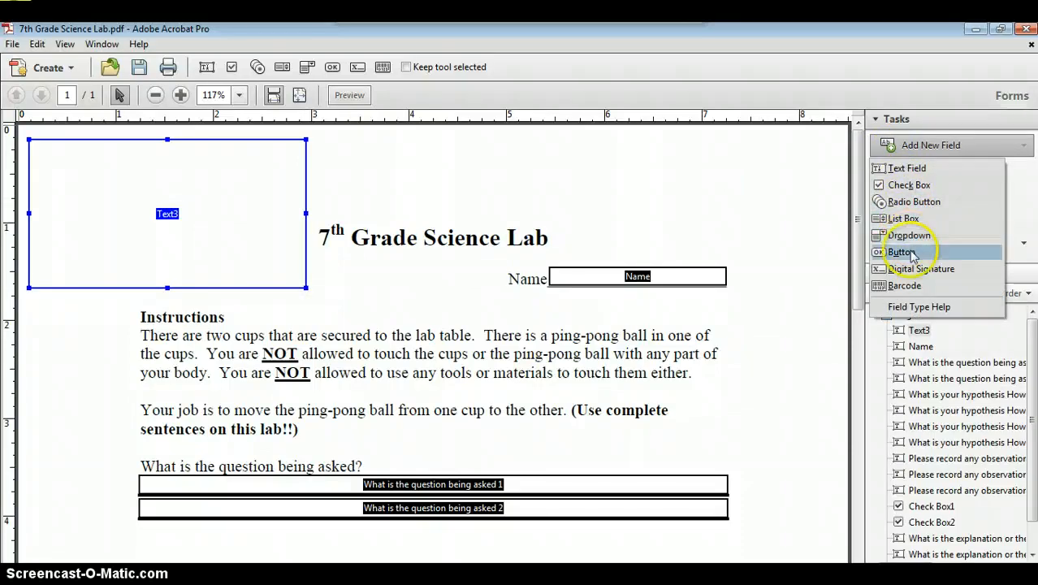
click(916, 273)
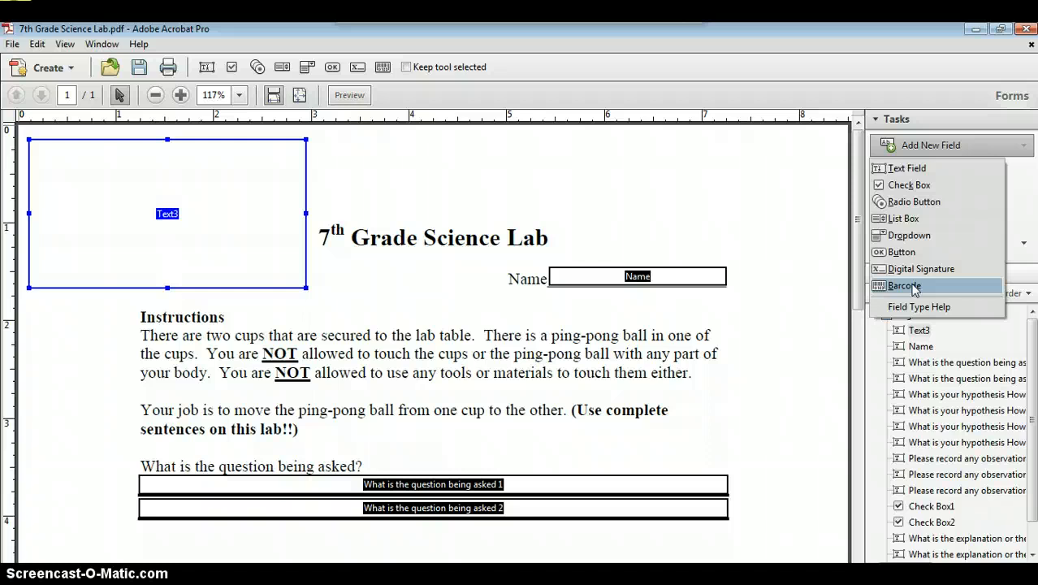
click(558, 189)
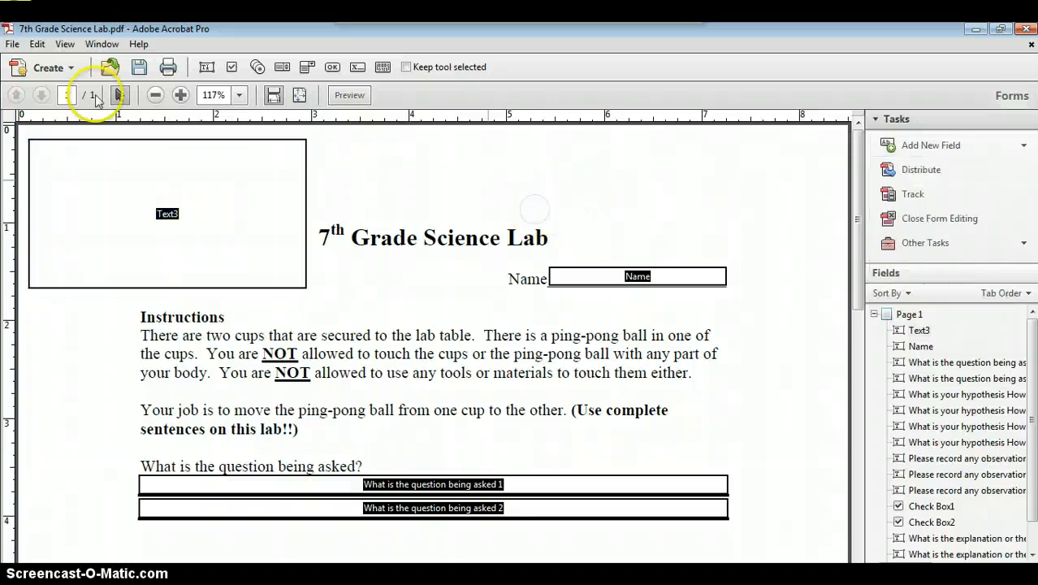
Save the form as 7th Grade Science Lab on the Desktop, overwriting the existing PDF
click(10, 45)
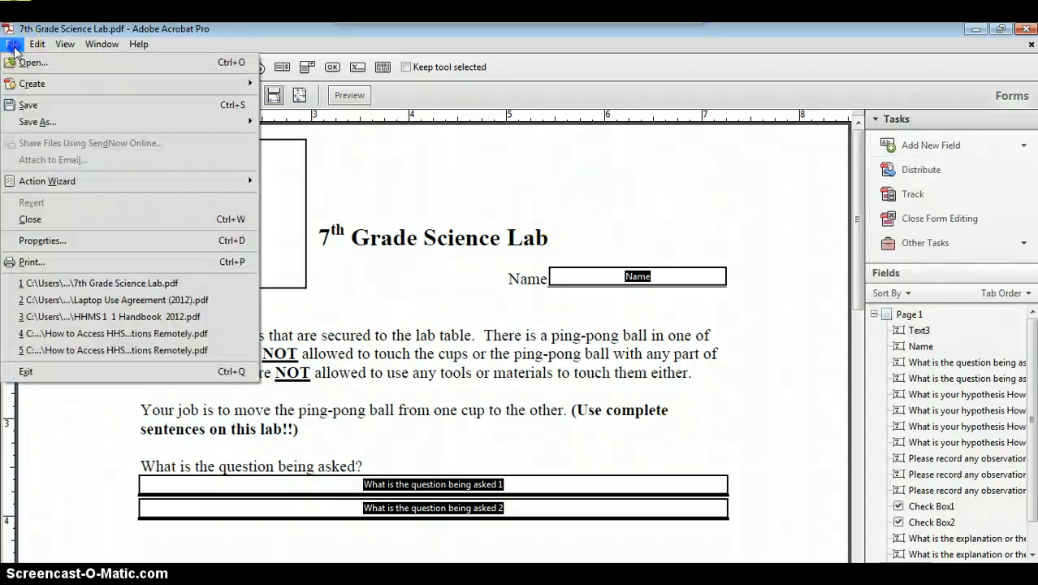
click(27, 104)
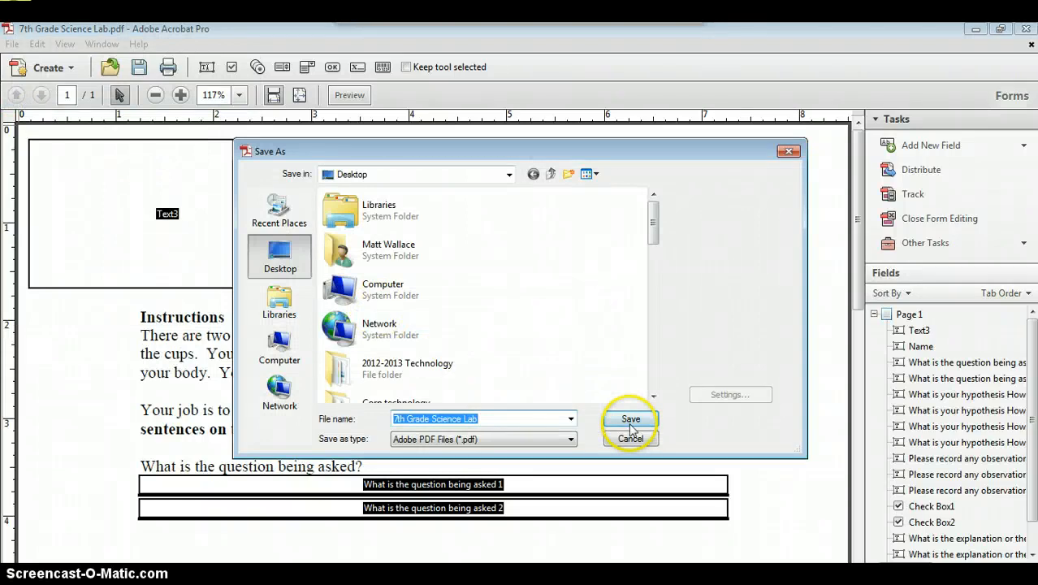
click(631, 423)
click(559, 364)
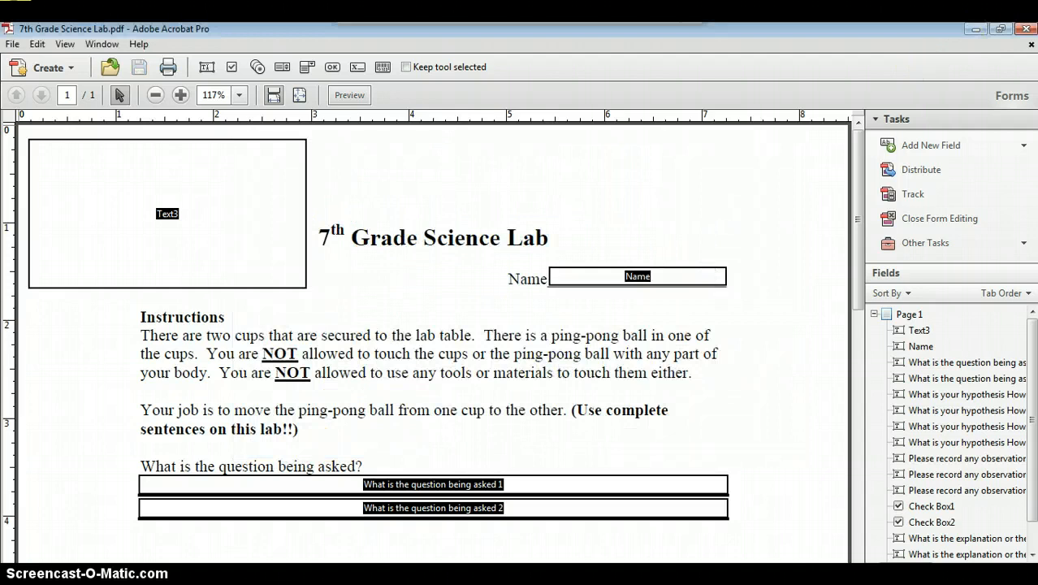
Close the form, put the Word window away, and reopen the 7th Grade Science Lab PDF from the desktop
click(1026, 28)
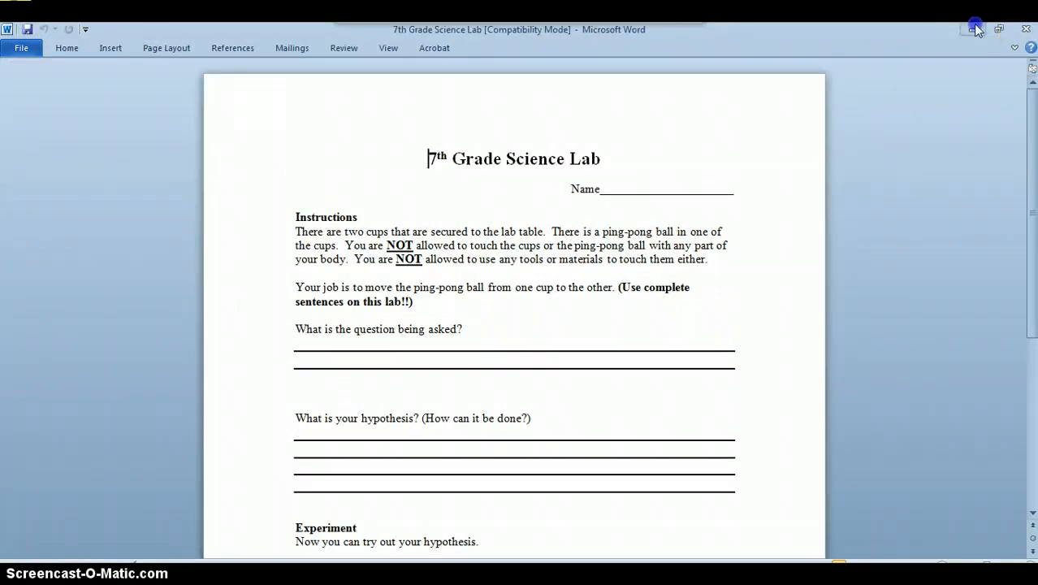
click(1027, 28)
click(400, 239)
double_click(244, 232)
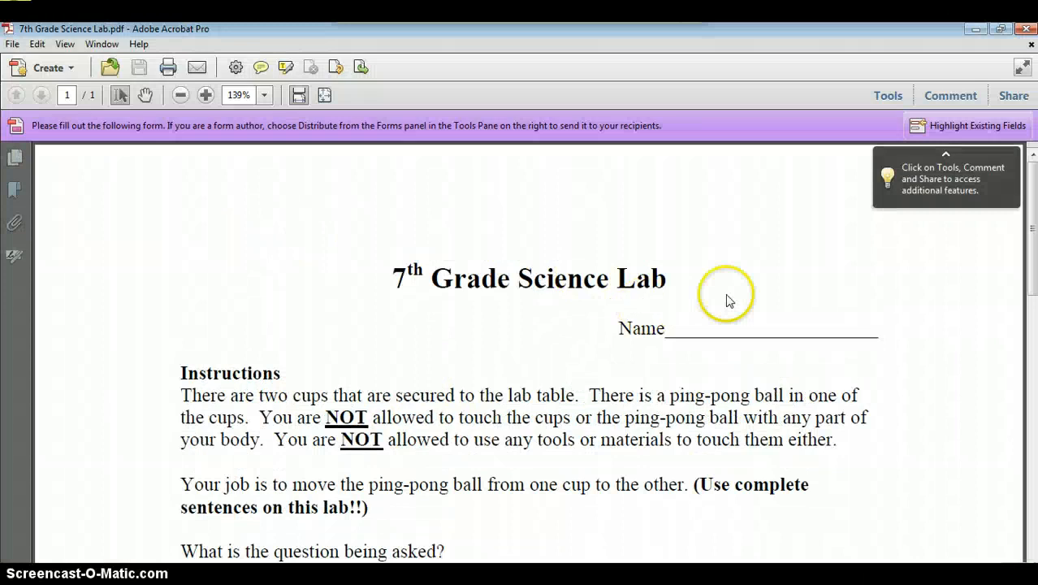
Test the Name field in the reopened form, and close the PDF
click(755, 322)
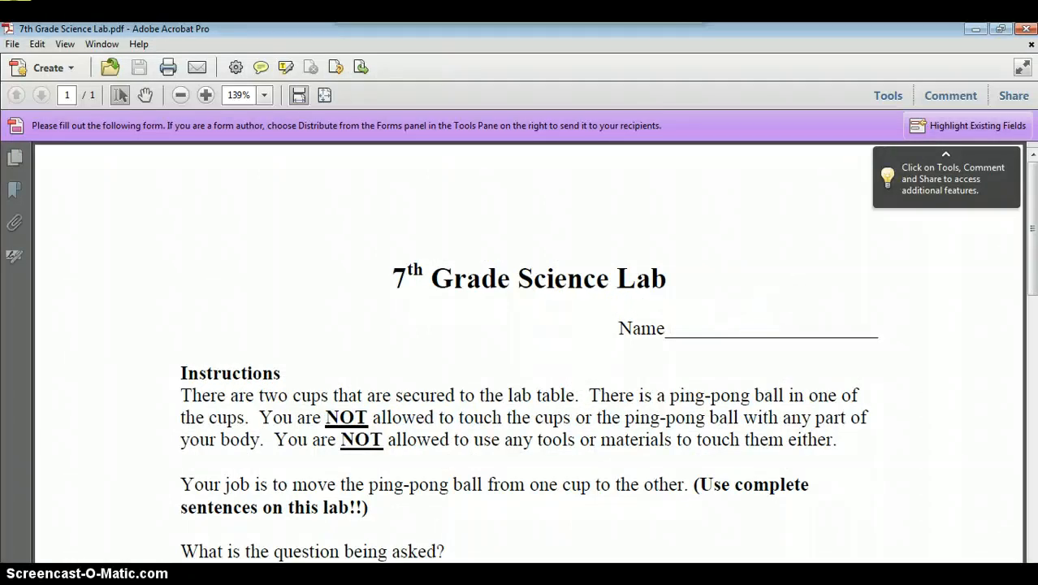
click(1023, 40)
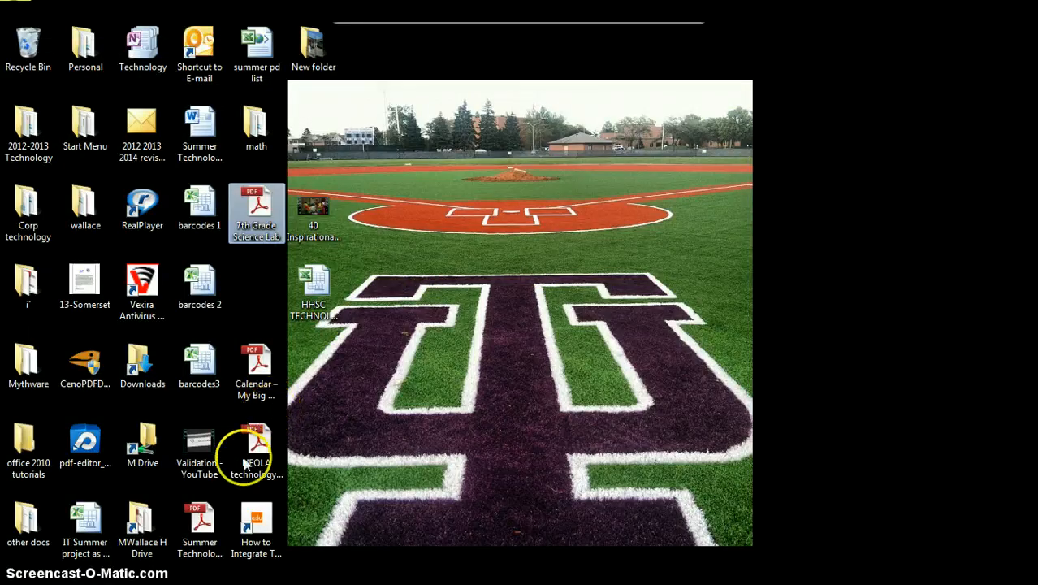
Reopen the 7th Grade Science Lab PDF from the desktop
click(251, 230)
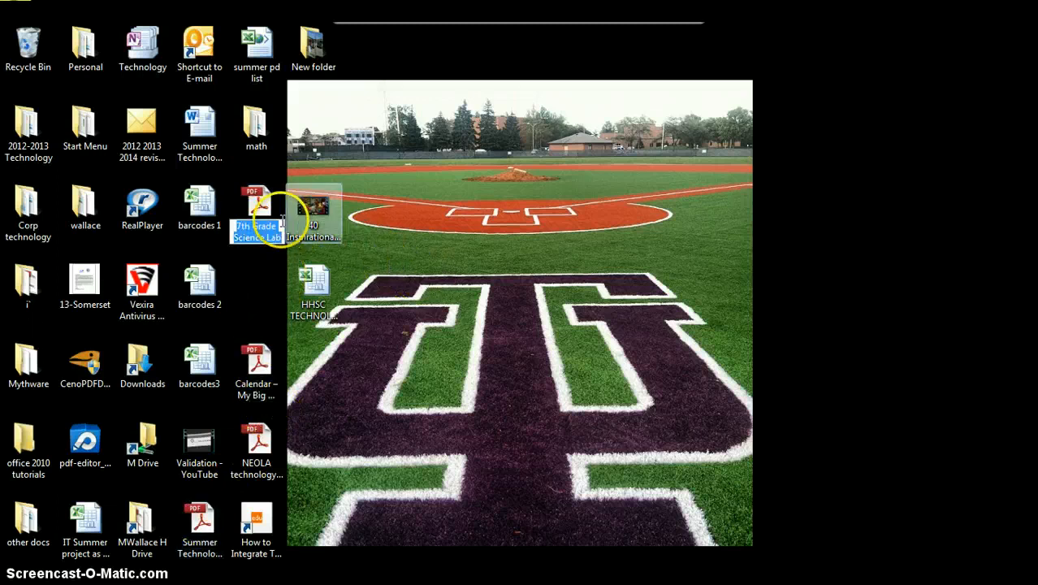
click(251, 214)
double_click(252, 212)
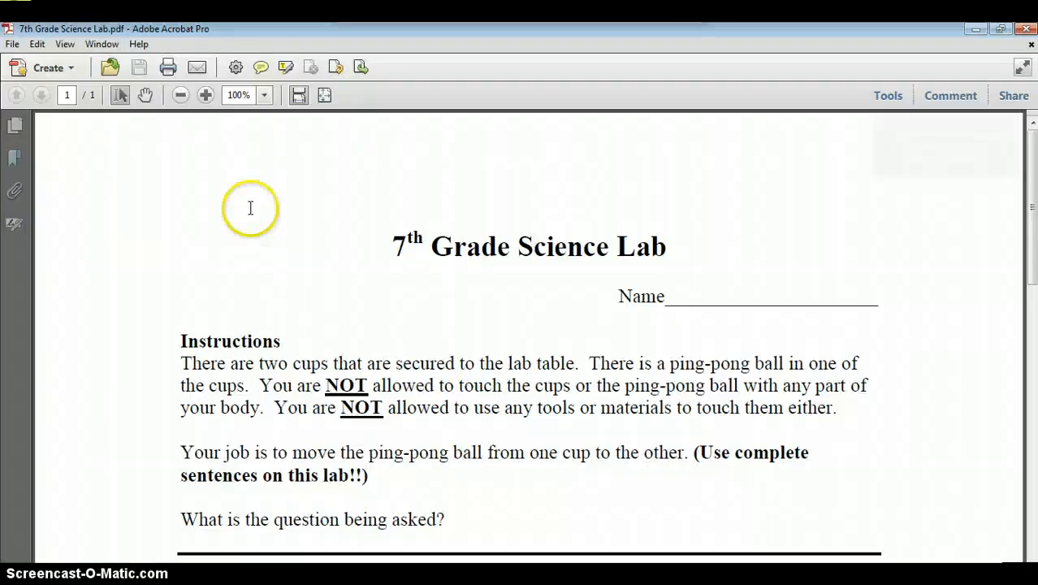
Test the Name field with the sample text "klfmasdkfajsdf" and clear it again
click(675, 324)
text(klfmasdkfajsdf)
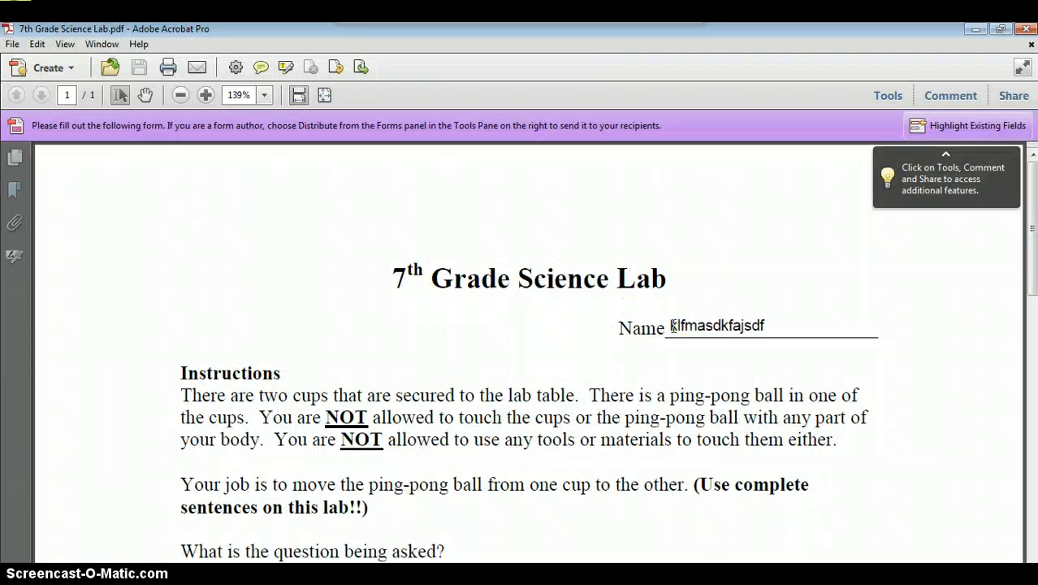
key(BackSpace)
key(BackSpace)
key(BackSpace)
key(BackSpace)
key(BackSpace)
key(BackSpace)
key(BackSpace)
key(BackSpace)
key(BackSpace)
key(BackSpace)
key(BackSpace)
key(BackSpace)
key(BackSpace)
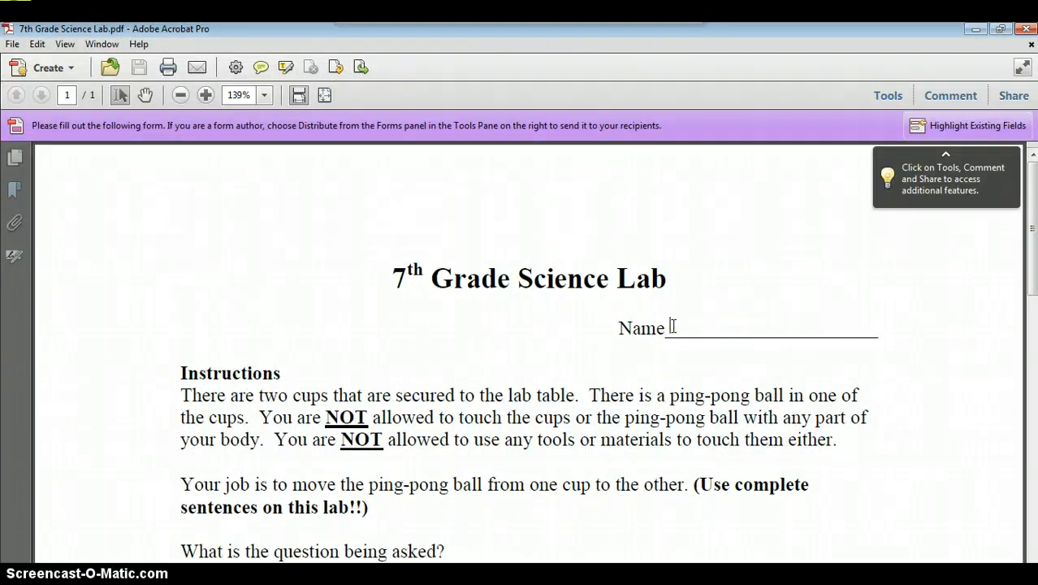
Turn on highlighting of the form's existing fields
click(928, 131)
click(927, 131)
click(958, 132)
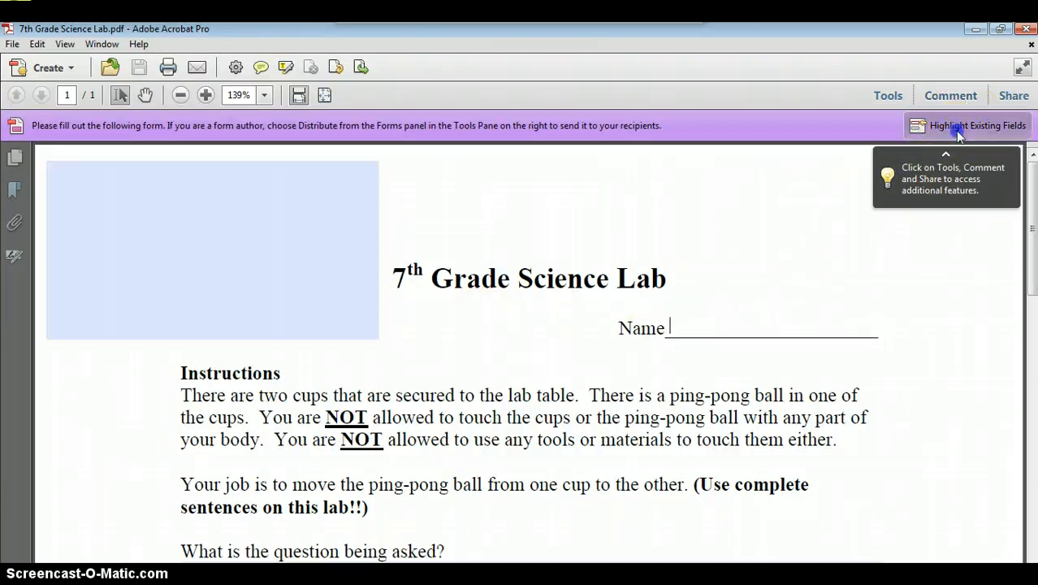
Test the large text field beside the title with the sample text "kllj;djfas" and empty it again
click(227, 217)
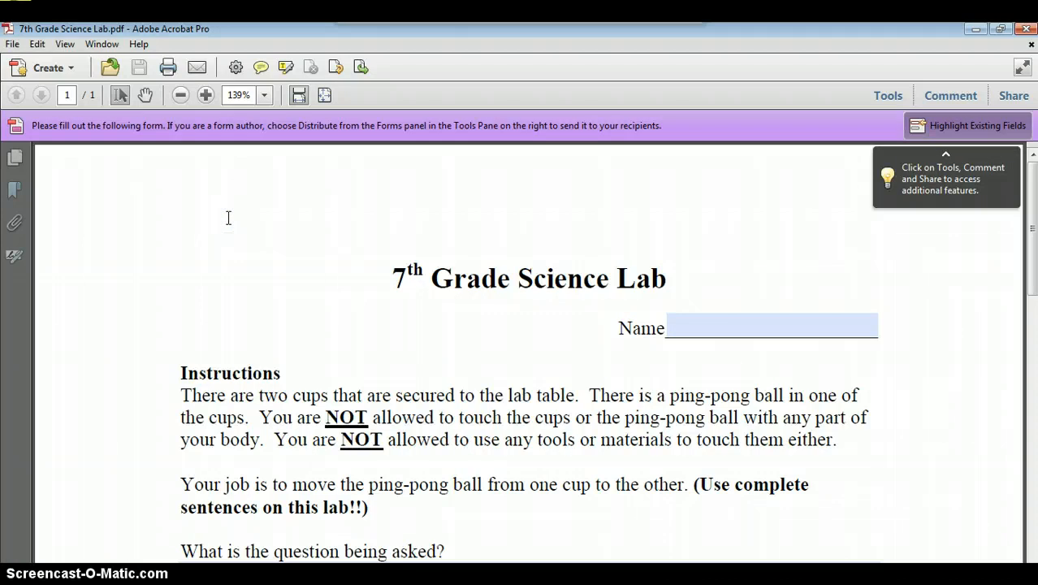
text(kllj;djfasd)
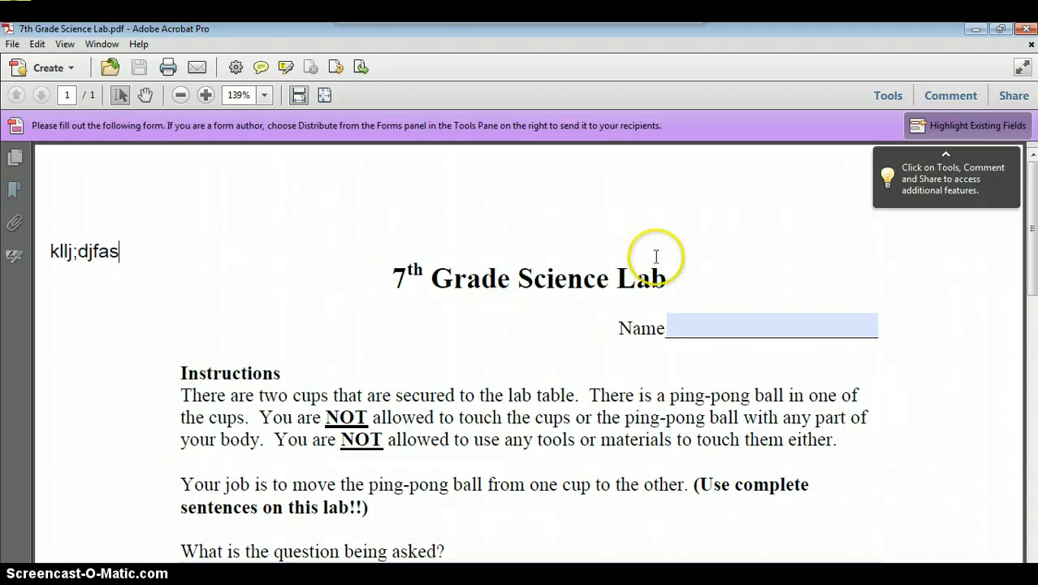
key(BackSpace)
key(BackSpace)
key(BackSpace)
key(BackSpace)
key(BackSpace)
key(BackSpace)
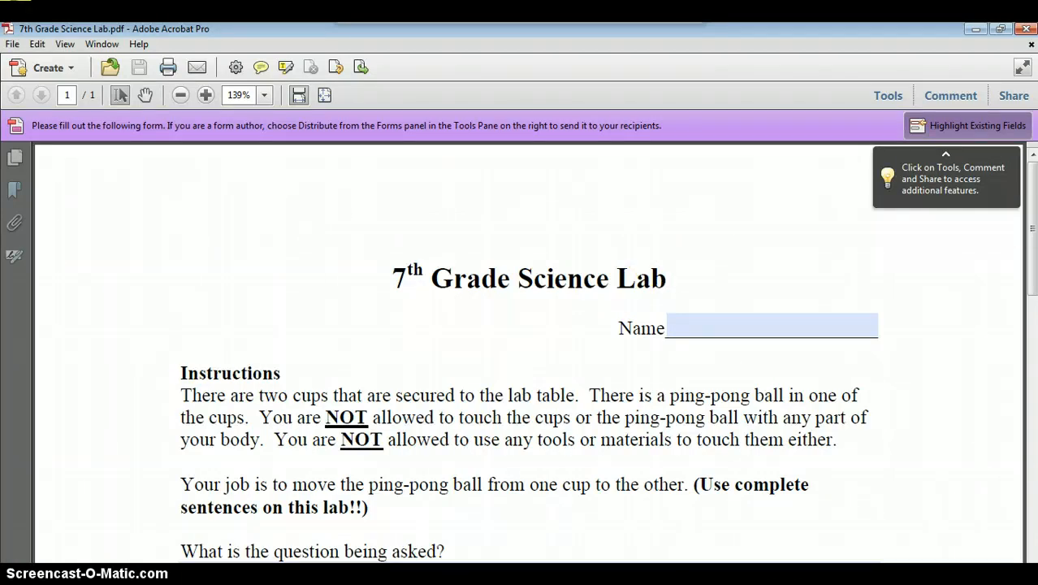
Test the first answer line under "What is the question being asked?" with the text "dfja;aj;fajfa;dfj" and clear it
scroll(536, 331, down, 5)
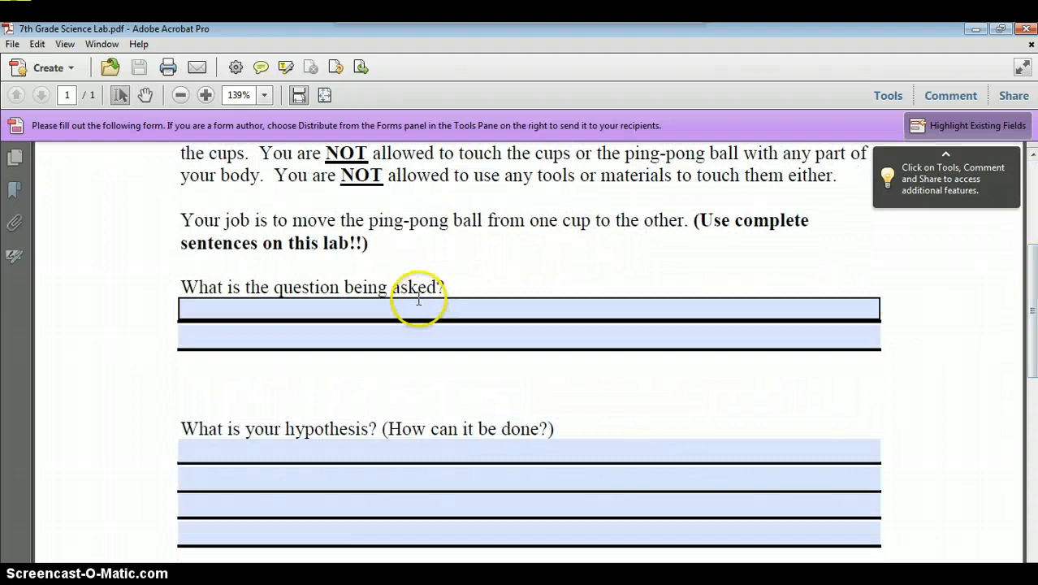
click(418, 299)
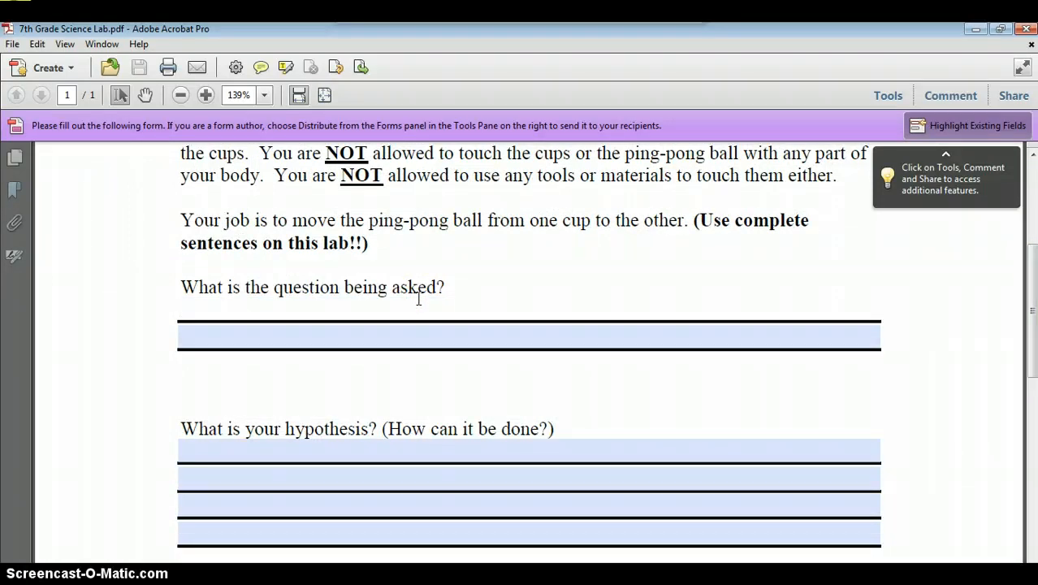
text(dfja;aj;fajfa;dfj)
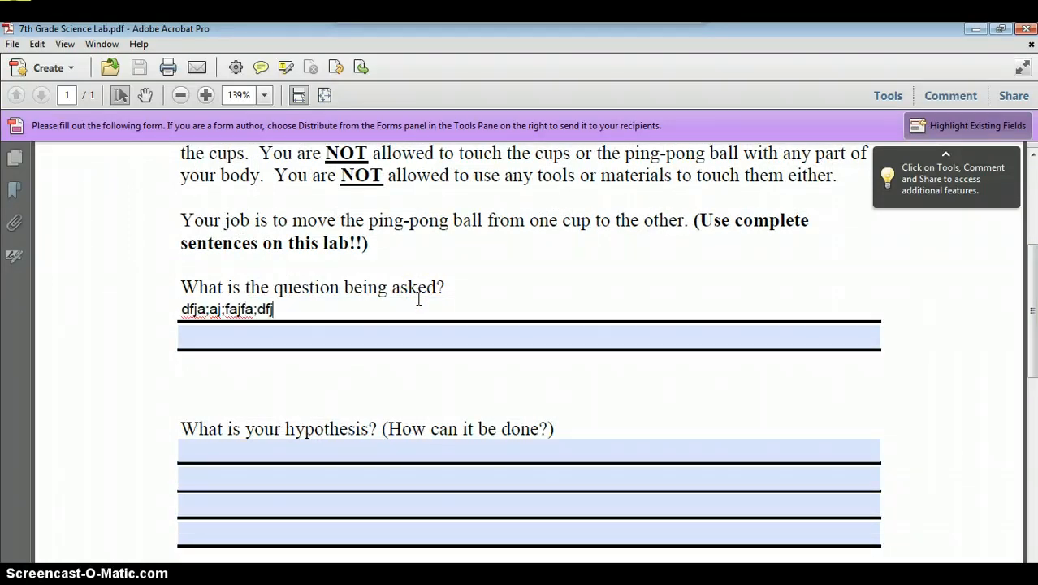
key(BackSpace)
key(BackSpace)
key(BackSpace)
key(BackSpace)
key(BackSpace)
key(BackSpace)
key(BackSpace)
key(BackSpace)
key(BackSpace)
key(BackSpace)
key(BackSpace)
key(BackSpace)
key(BackSpace)
key(BackSpace)
key(BackSpace)
key(BackSpace)
key(BackSpace)
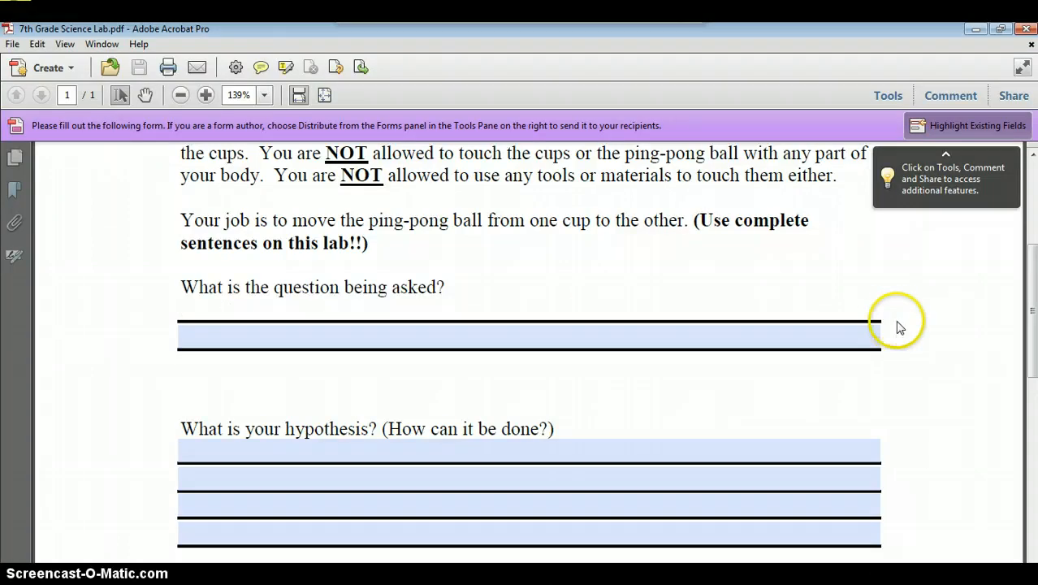
Tick the YES check box for "Was your hypothesis correct?" in the Conclusion section and return to the start of the form
drag(1032, 276, 1025, 154)
click(475, 386)
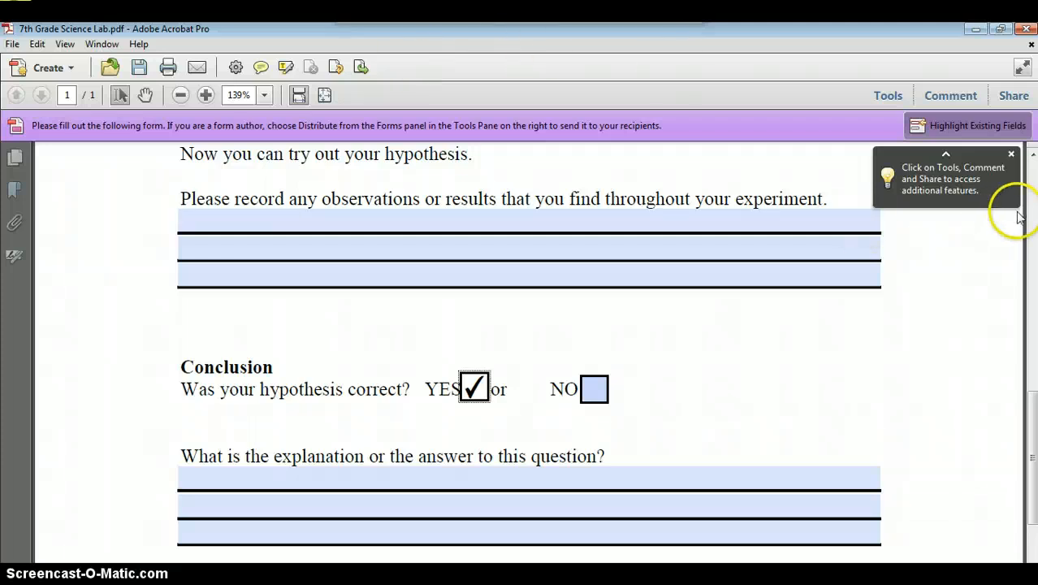
click(1033, 185)
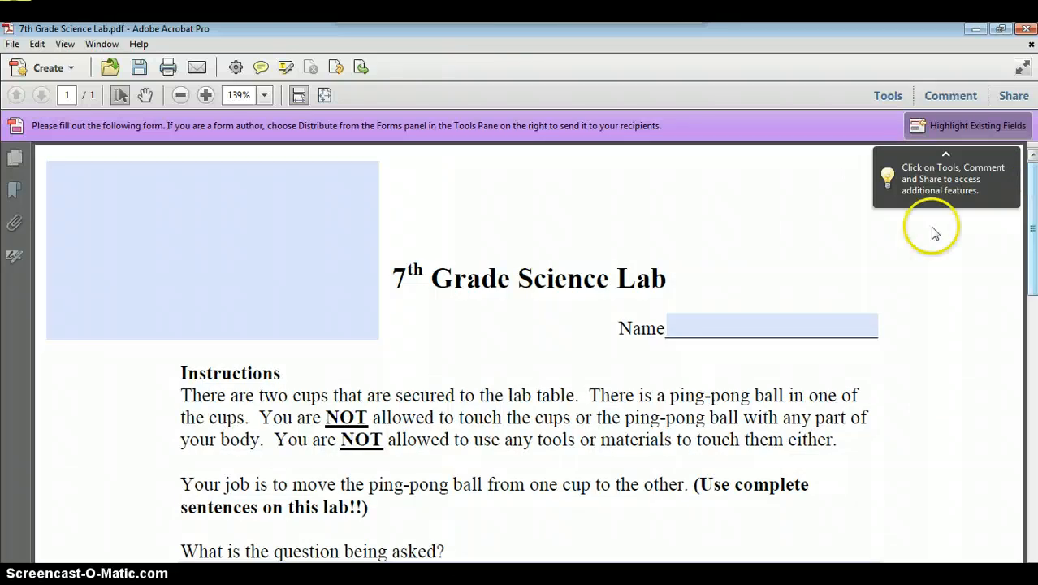
mouse_move(350, 578)
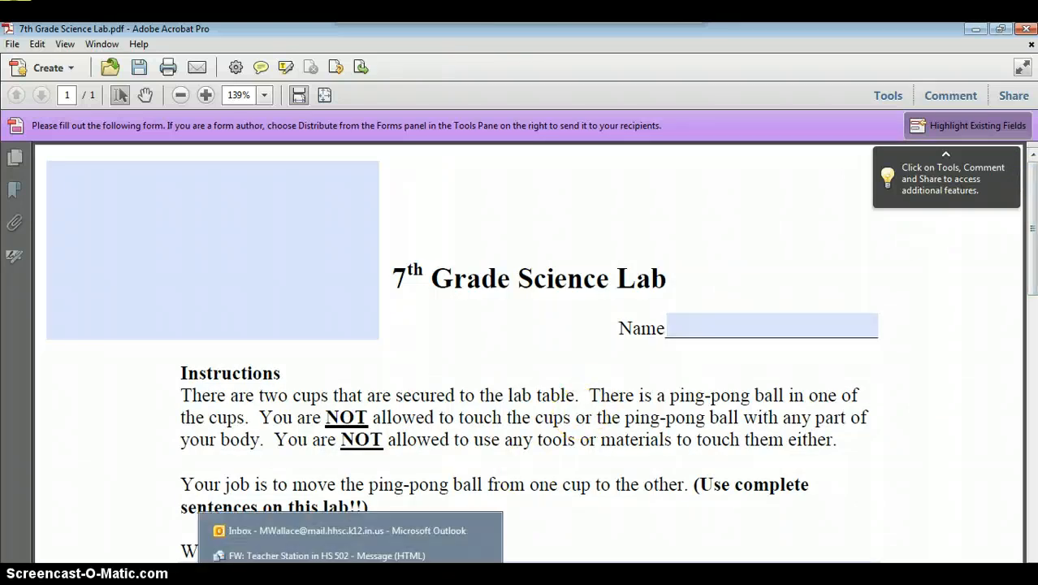